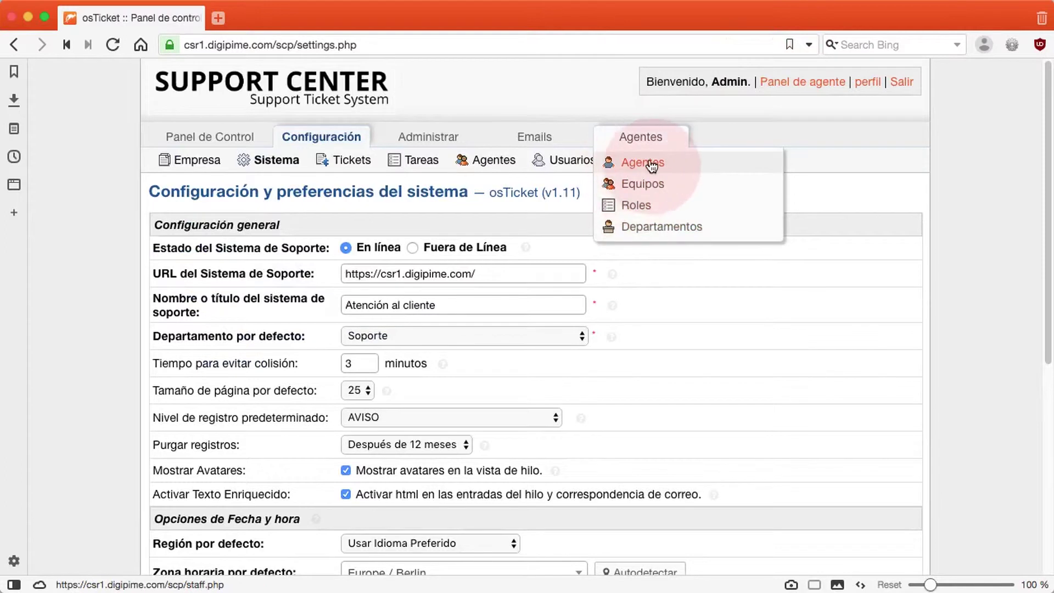
# Open the Agentes list and start adding a new agent.
pyautogui.click(652, 164)
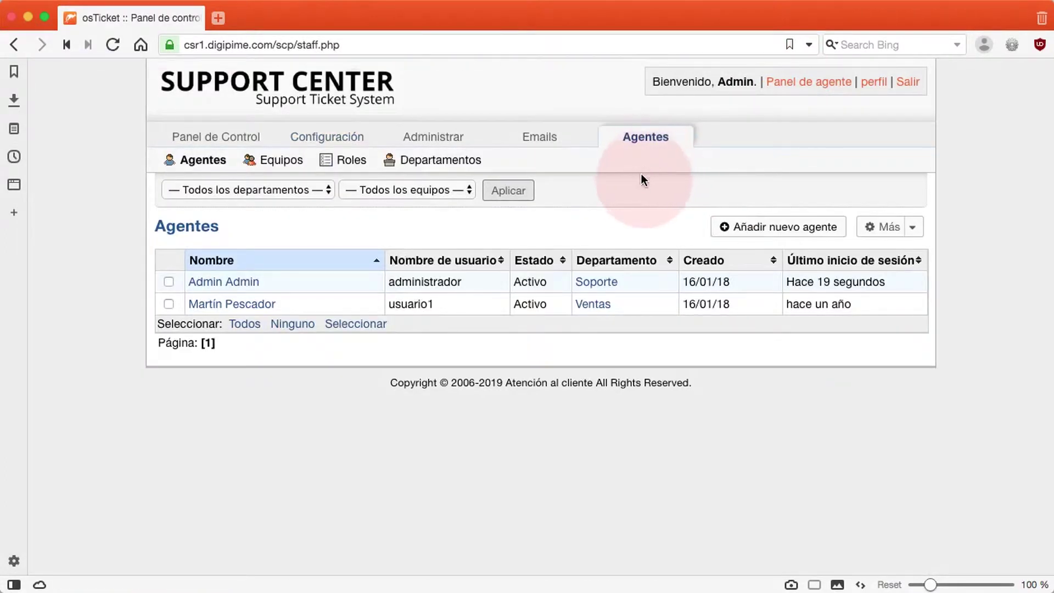
pyautogui.click(763, 231)
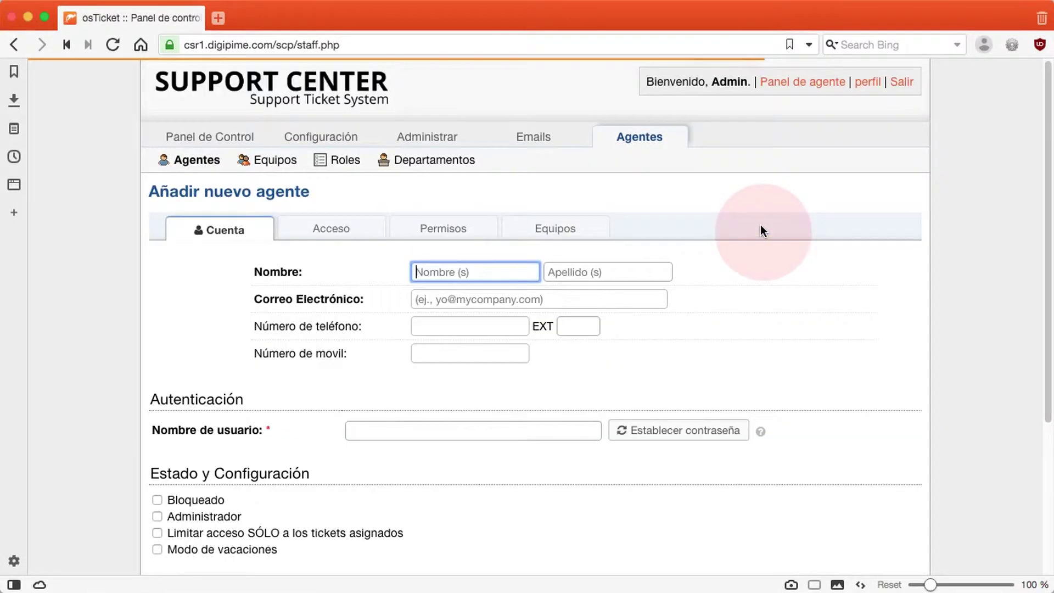
# Enter the new agent's first name and paste in her surname.
pyautogui.scroll(-1, 900, 299)
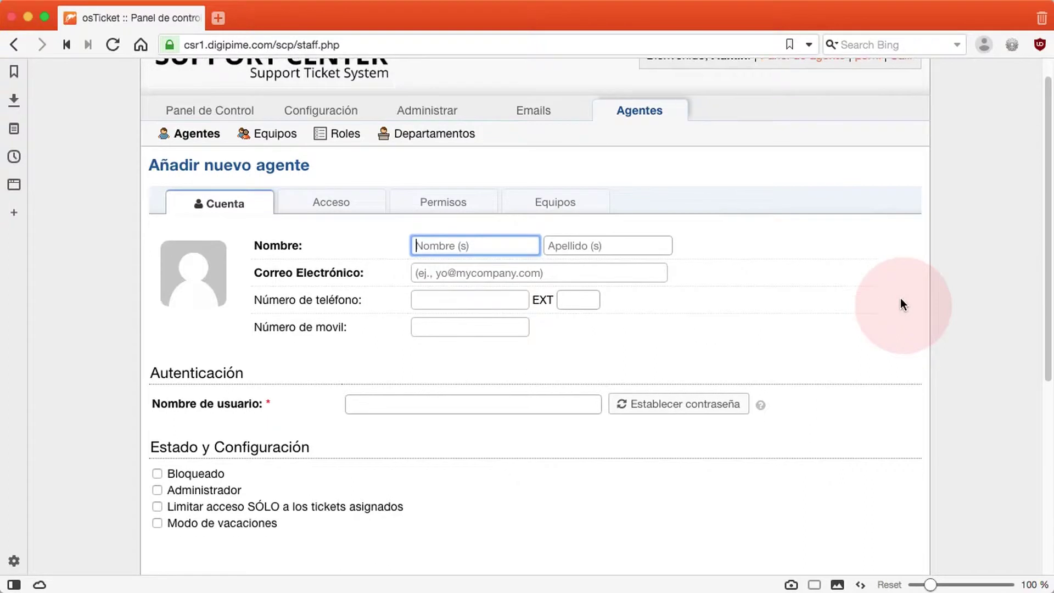
pyautogui.scroll(-3, 901, 299)
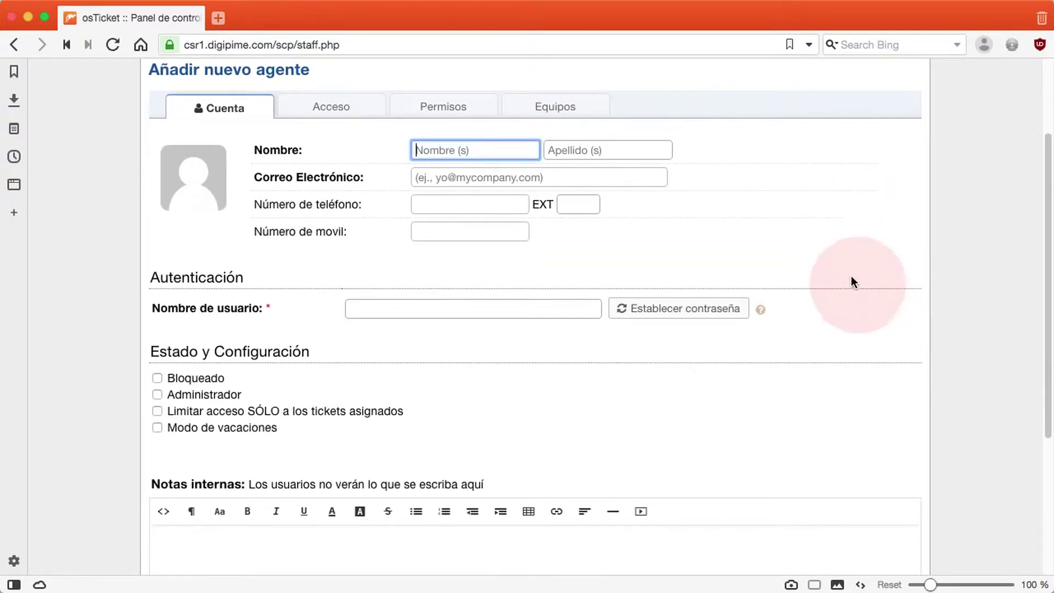
pyautogui.press('super+Tab')
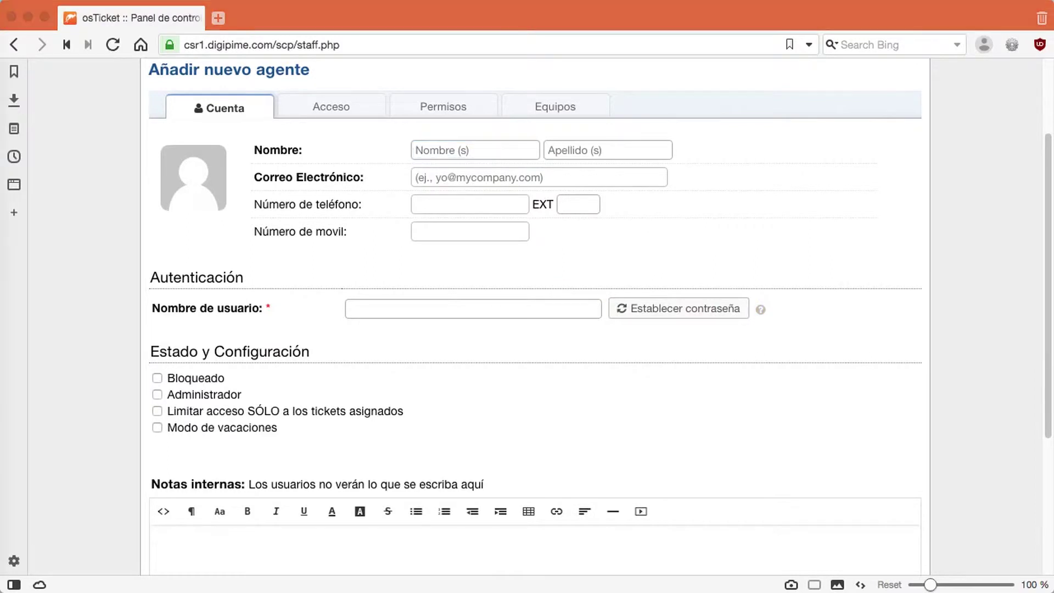
pyautogui.click(506, 150)
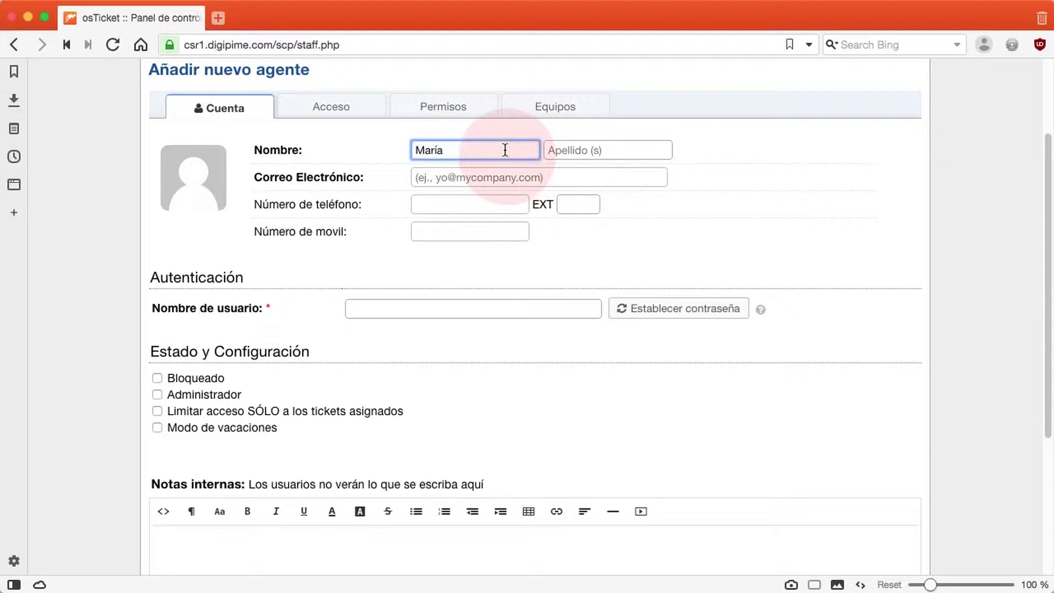
pyautogui.press('super+Tab')
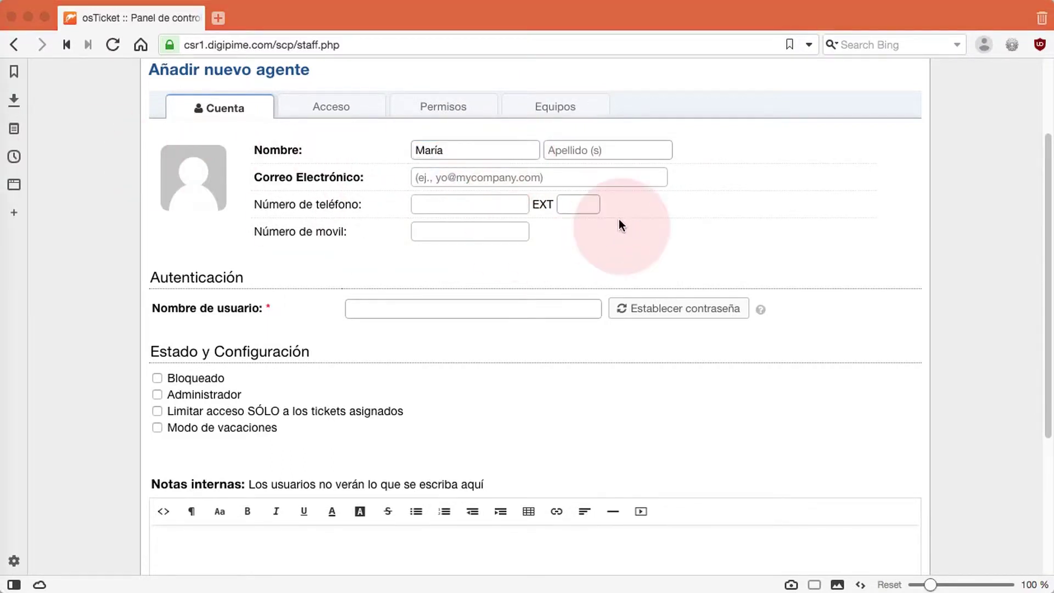
pyautogui.press('super+Tab')
pyautogui.click(577, 150)
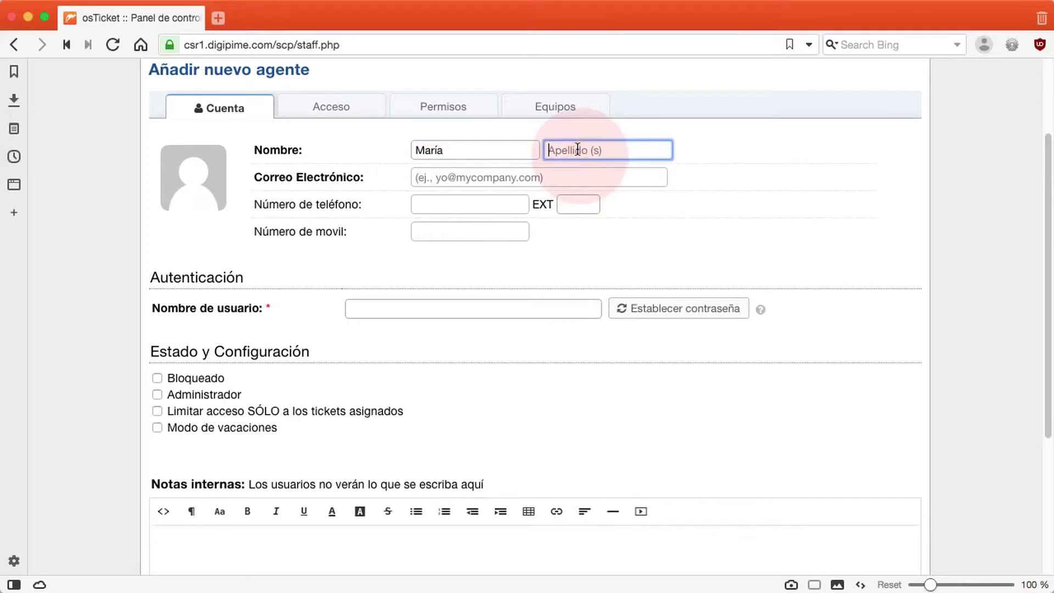
# Paste in the agent's e-mail address and username.
pyautogui.press('super+Tab')
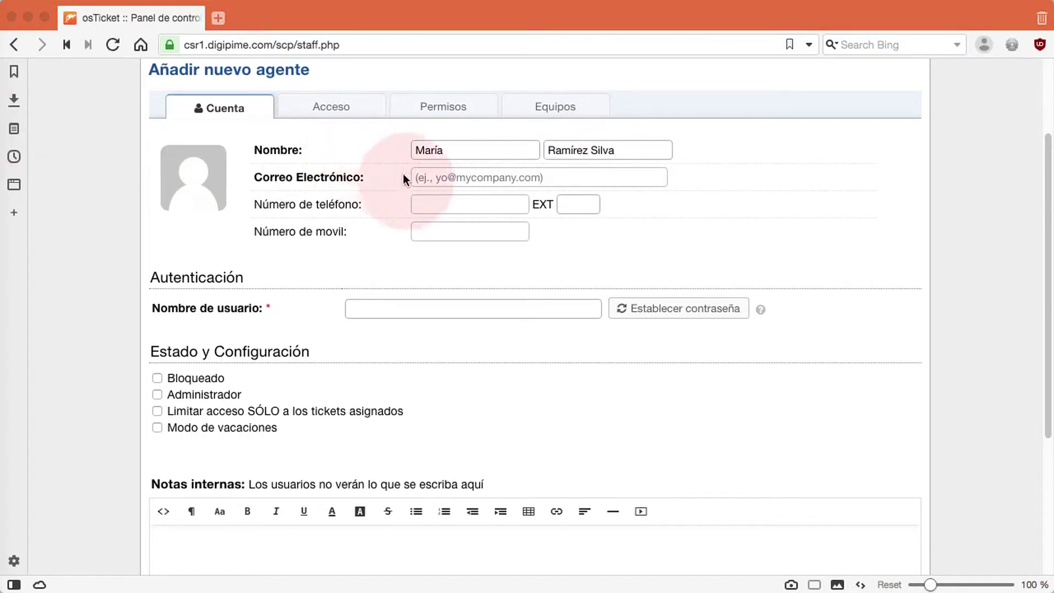
pyautogui.click(441, 172)
pyautogui.click(441, 175)
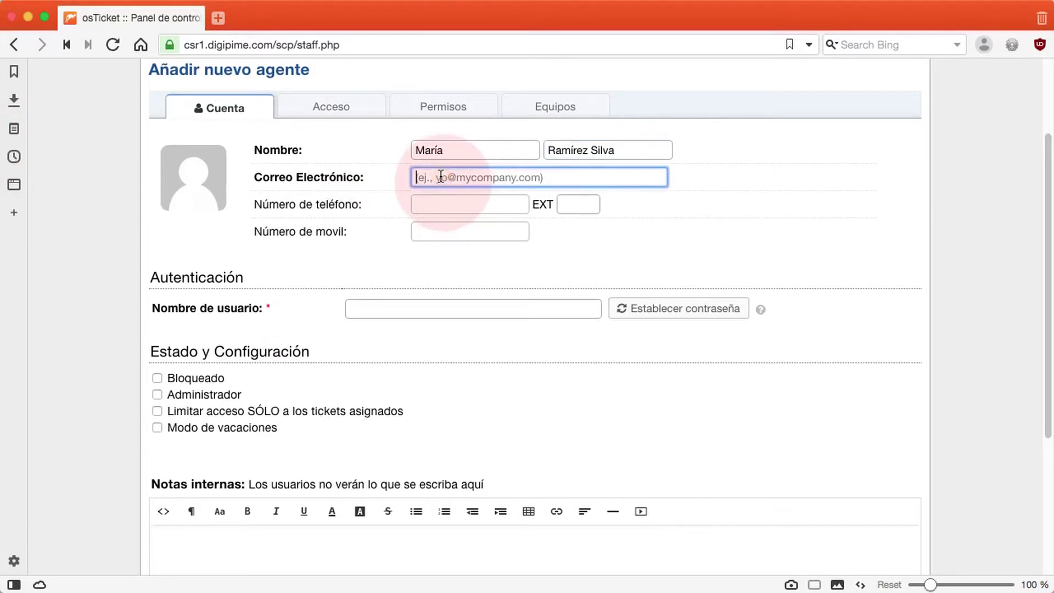
pyautogui.press('super+v')
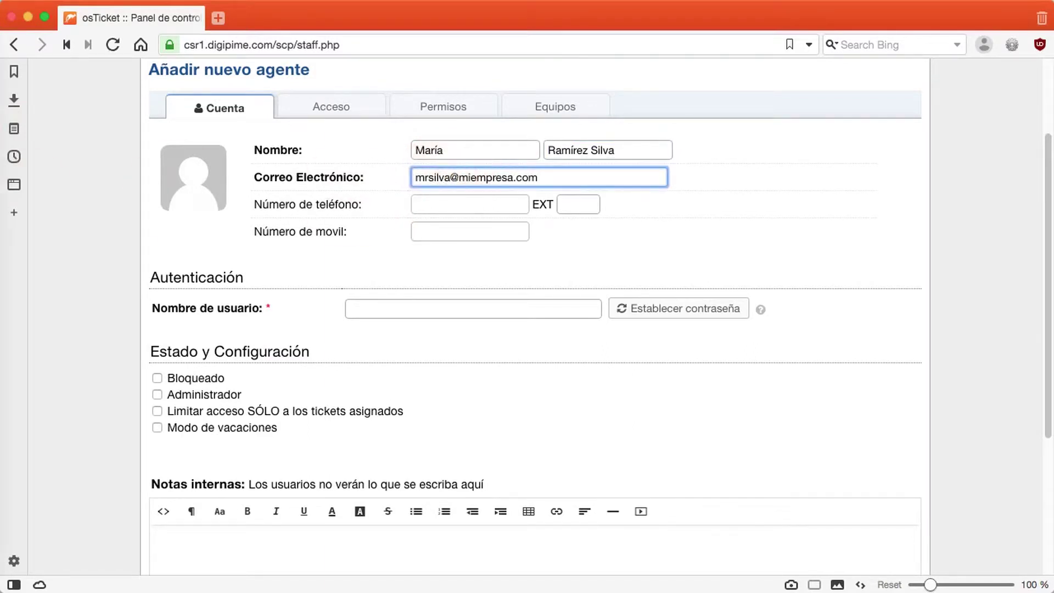
pyautogui.press('super+Tab')
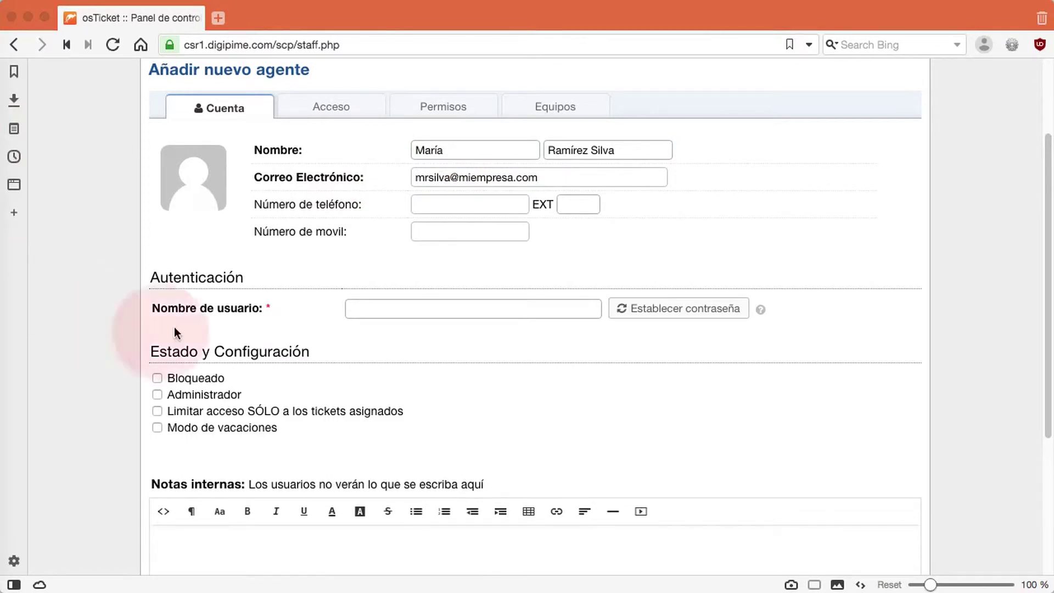
pyautogui.press('super+Tab')
pyautogui.click(432, 312)
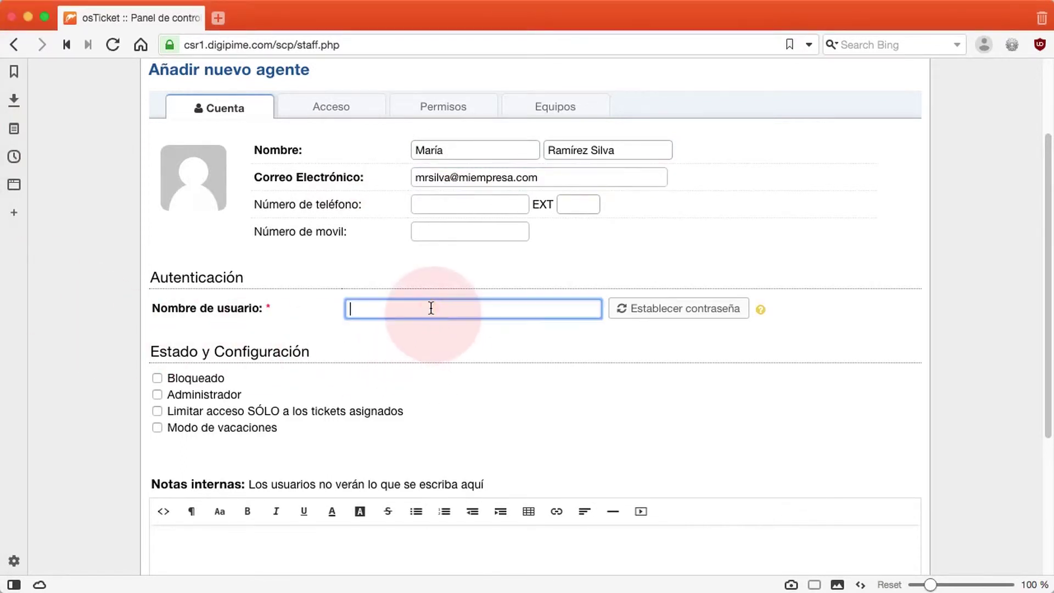
# Open the password settings and choose to set the password directly instead of e-mailing a reset.
pyautogui.click(655, 309)
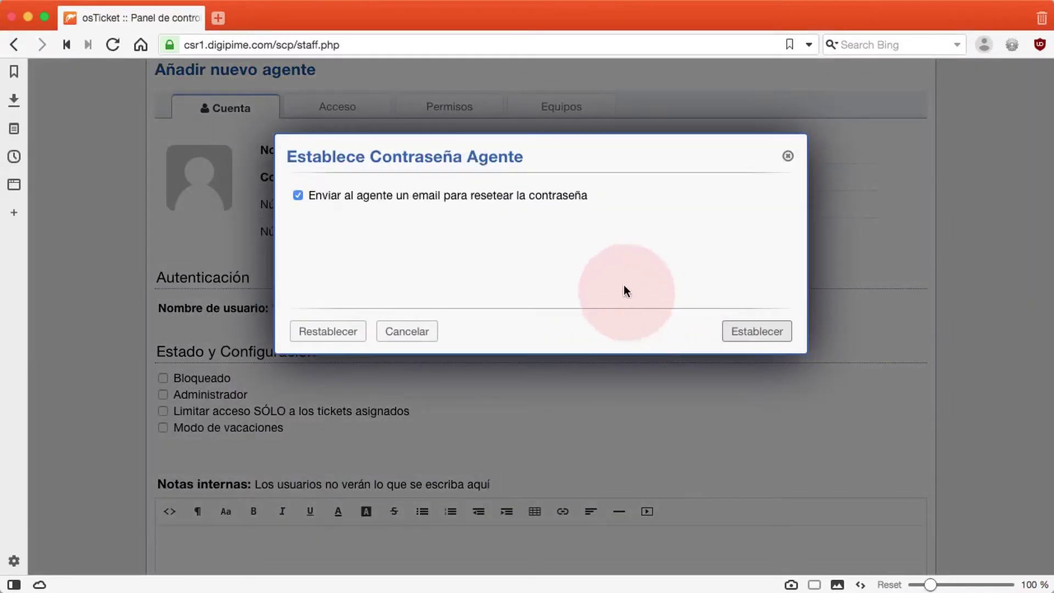
pyautogui.moveTo(311, 195); pyautogui.dragTo(593, 218)
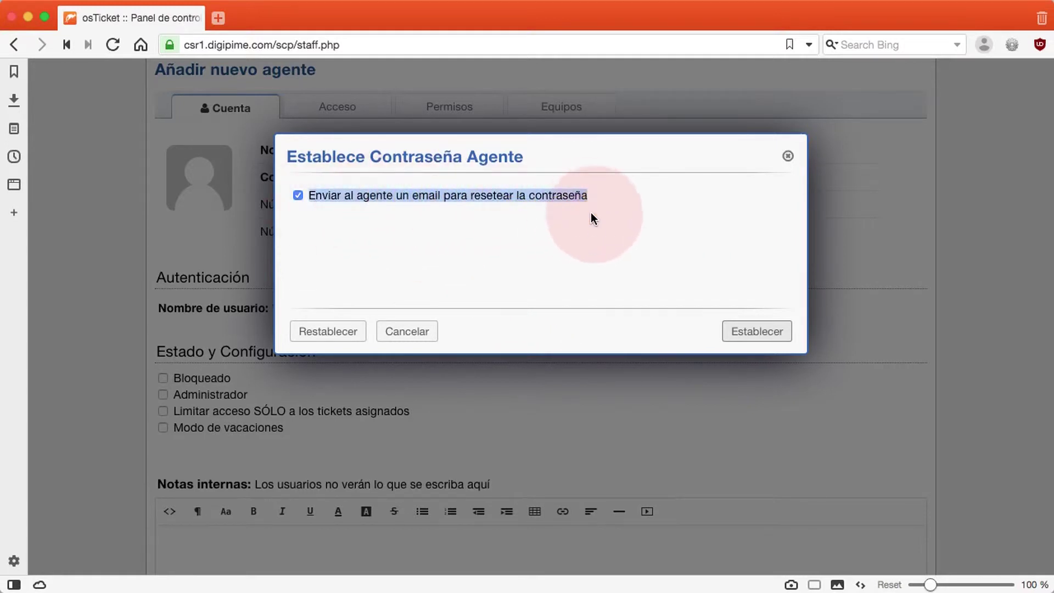
pyautogui.click(337, 239)
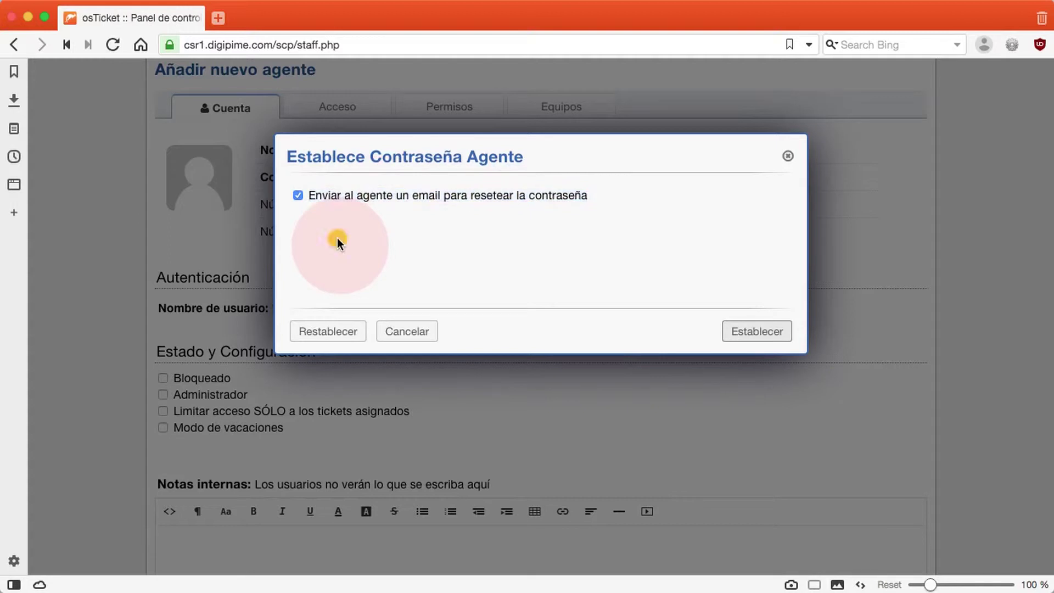
pyautogui.click(298, 195)
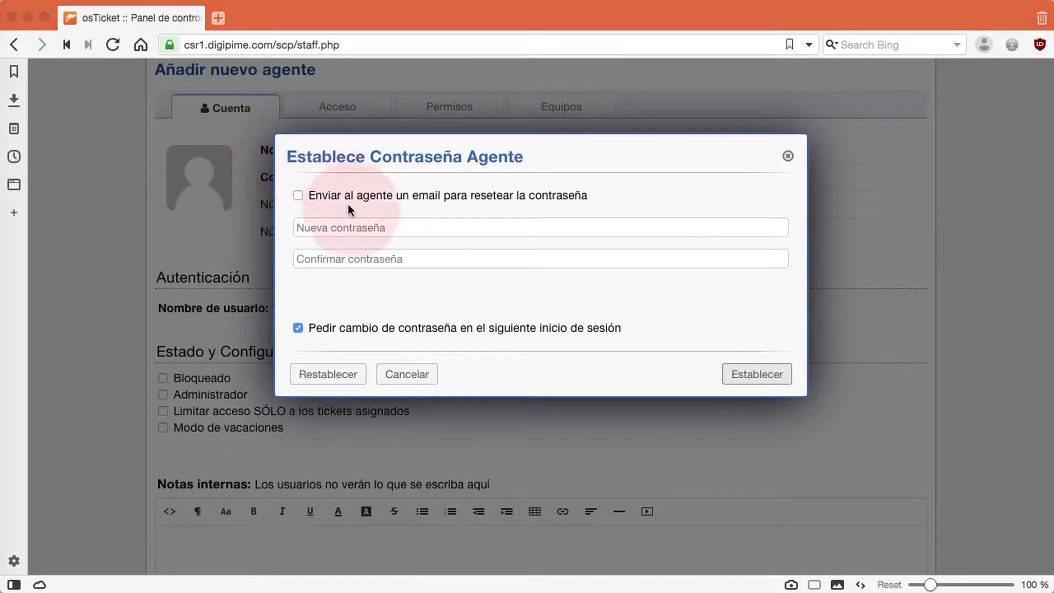
# Enter and confirm the new password, turn off forced change at next login, and apply it.
pyautogui.click(342, 221)
pyautogui.click(341, 224)
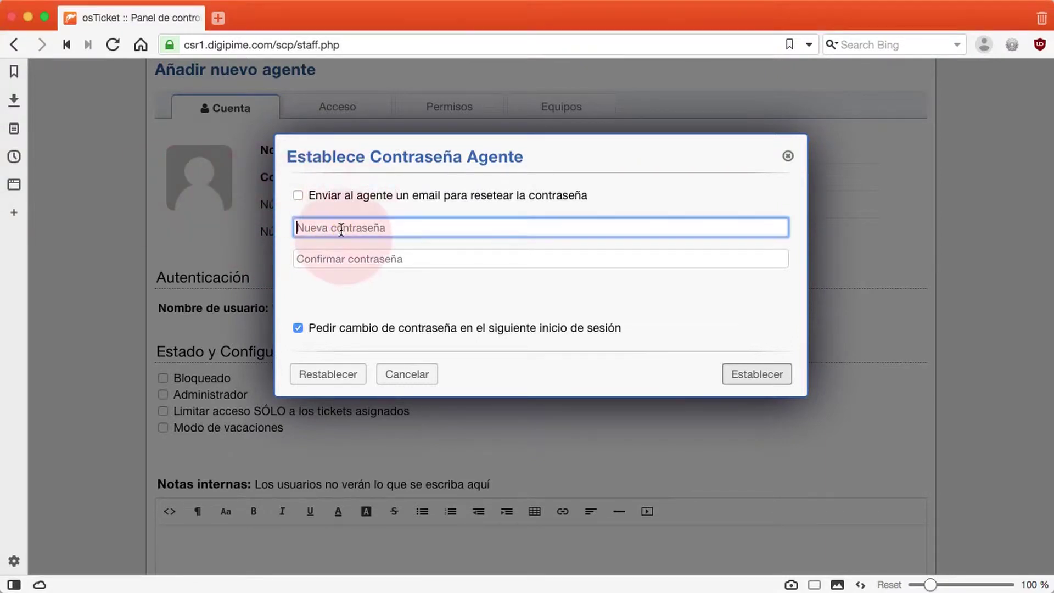
pyautogui.press('super+v')
pyautogui.click(330, 255)
pyautogui.press('super+v')
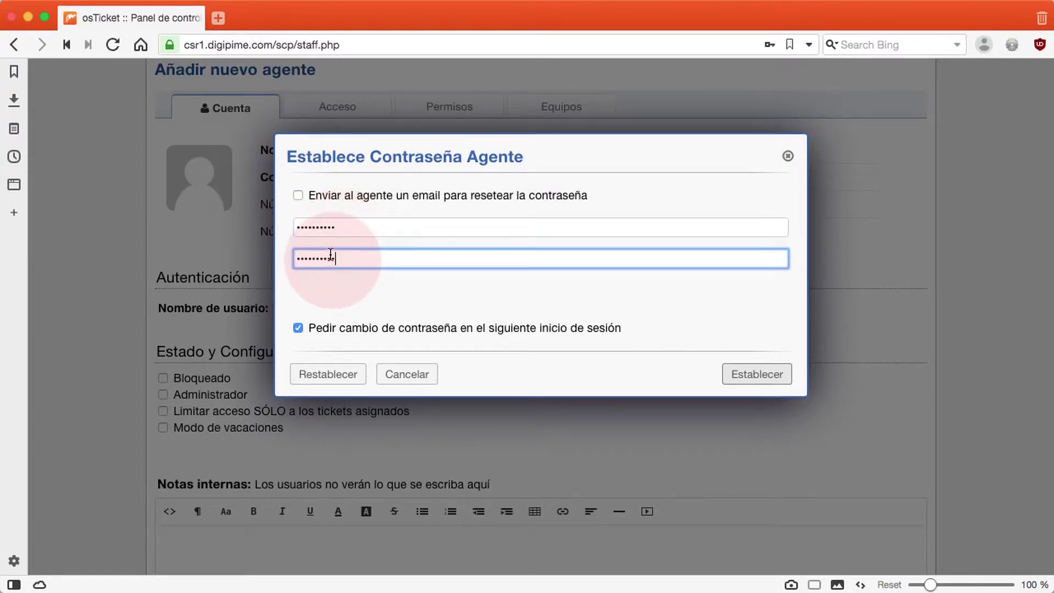
pyautogui.moveTo(308, 332); pyautogui.dragTo(760, 331)
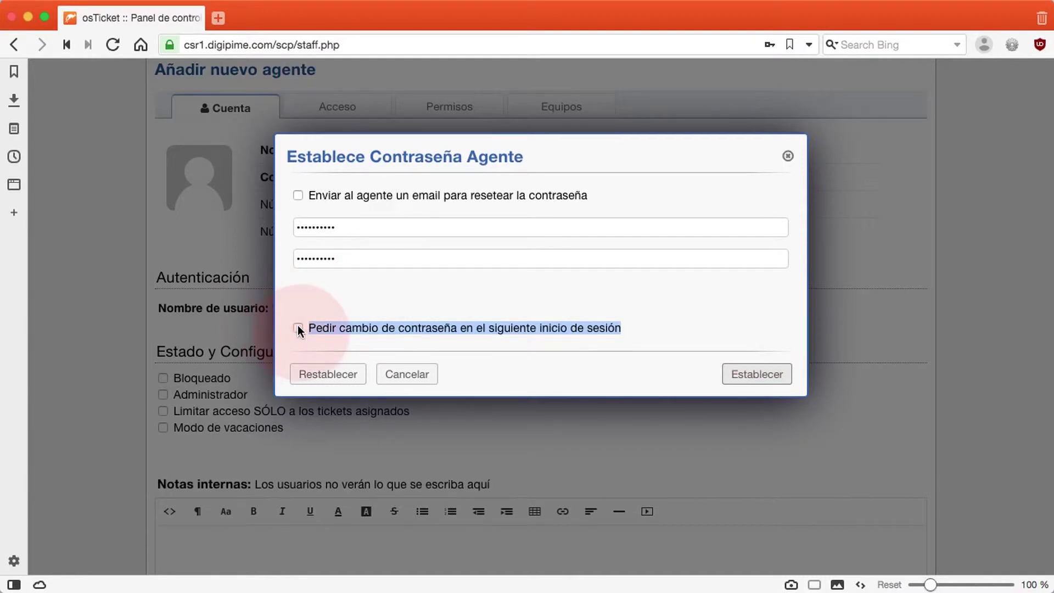
pyautogui.click(772, 378)
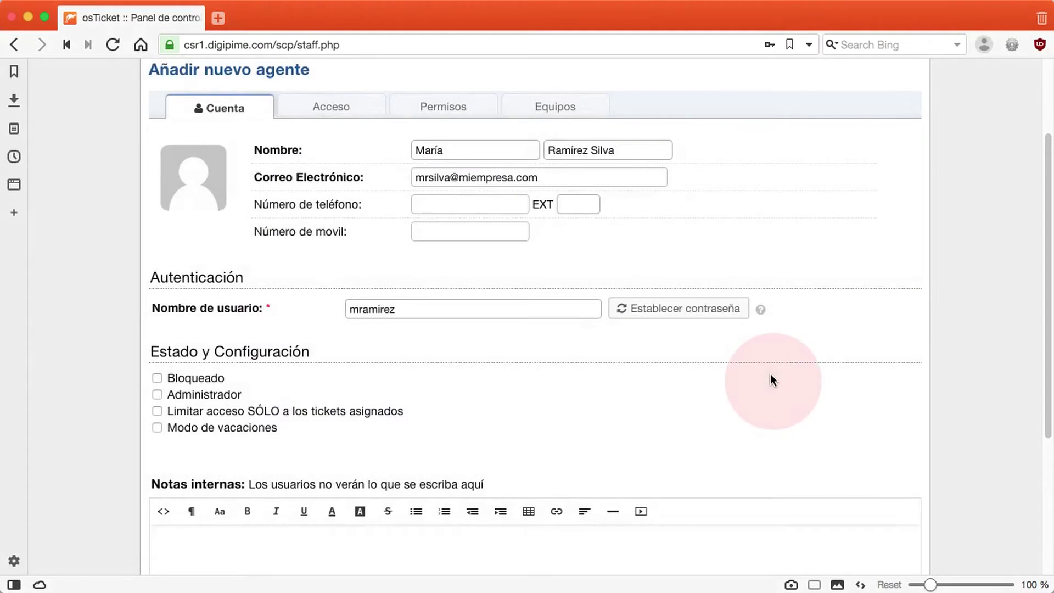
# Add an internal note introducing the new agent as support for the departamento comercial.
pyautogui.scroll(-3, 769, 377)
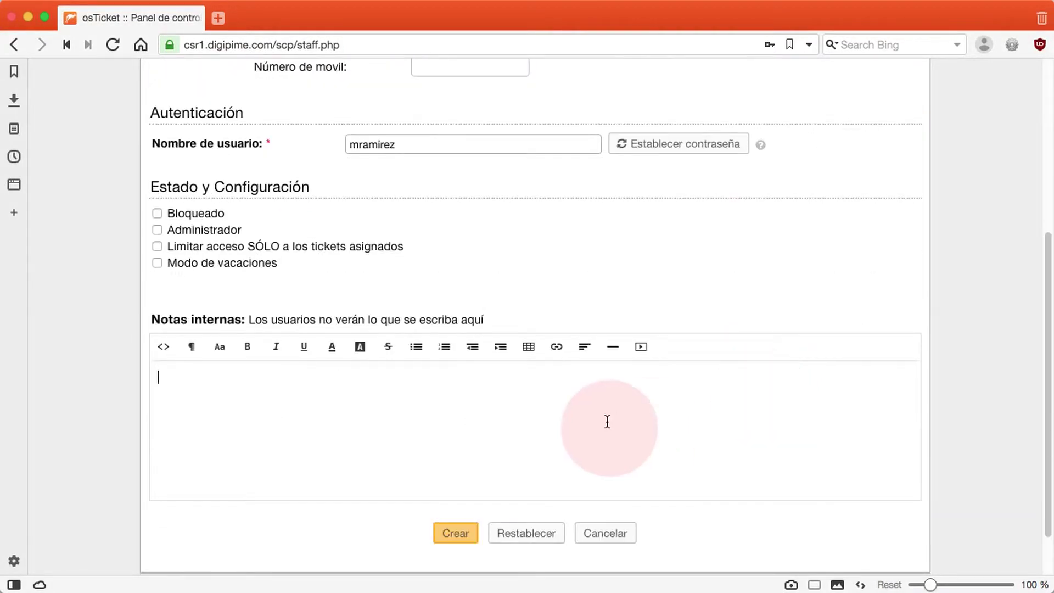
pyautogui.write('Nuestra nueva agente María, de apoyo pa')
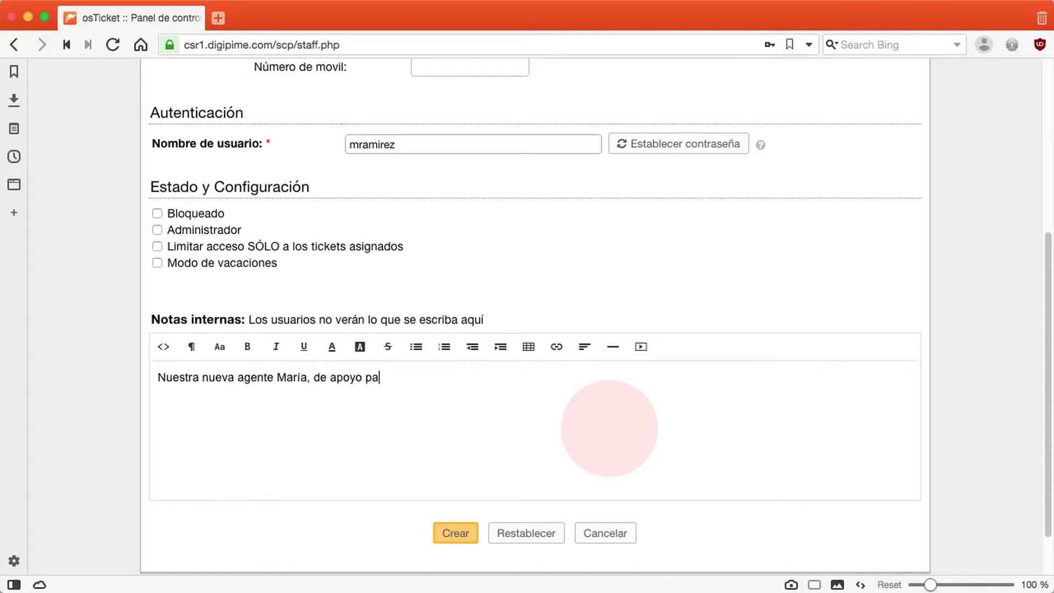
pyautogui.write('ra el departamento comercial')
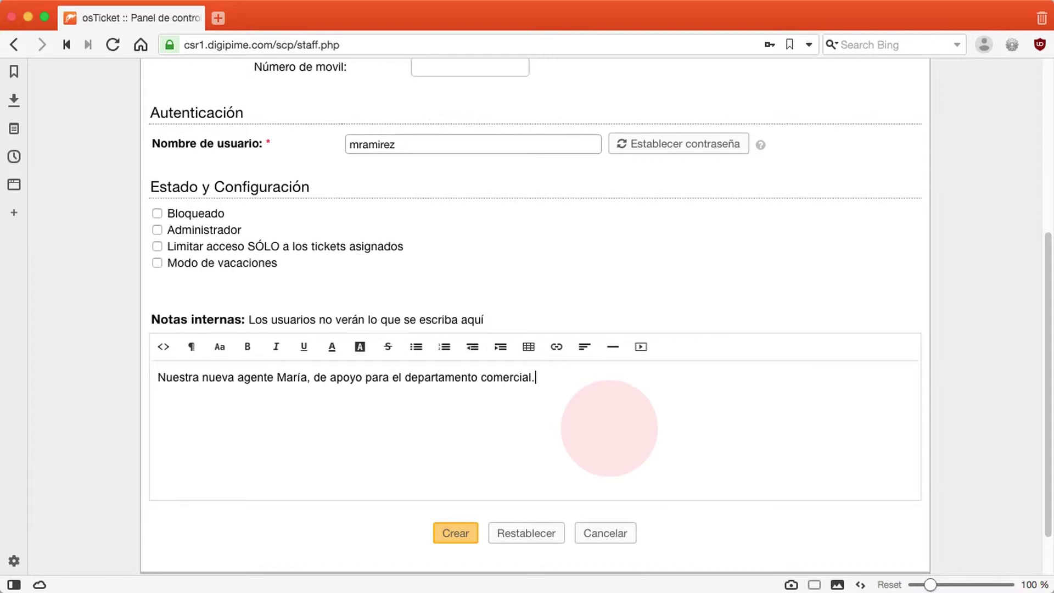
pyautogui.write('.')
pyautogui.scroll(3, 624, 370)
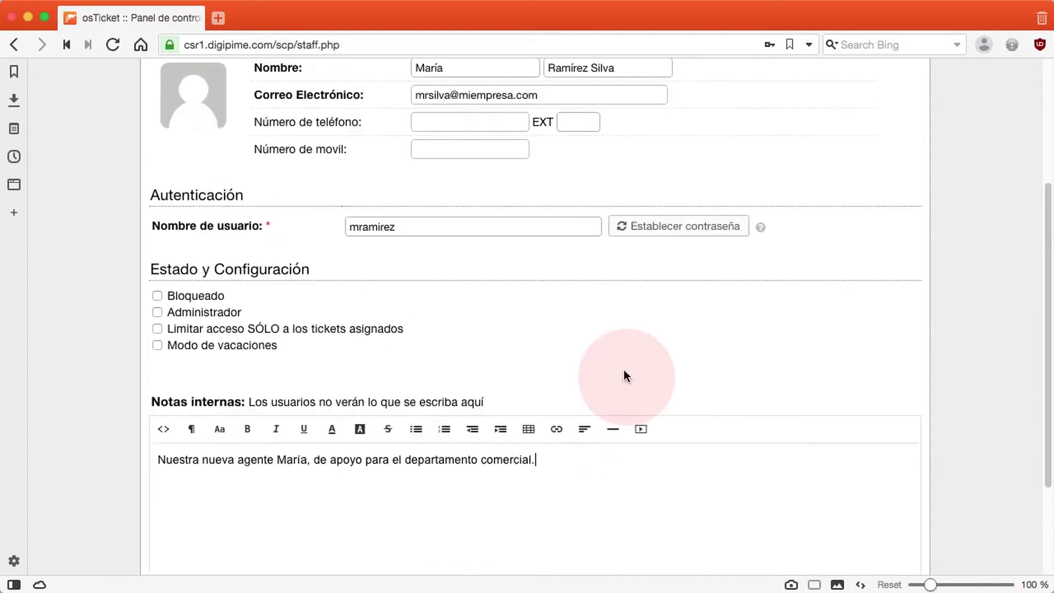
pyautogui.scroll(5, 624, 376)
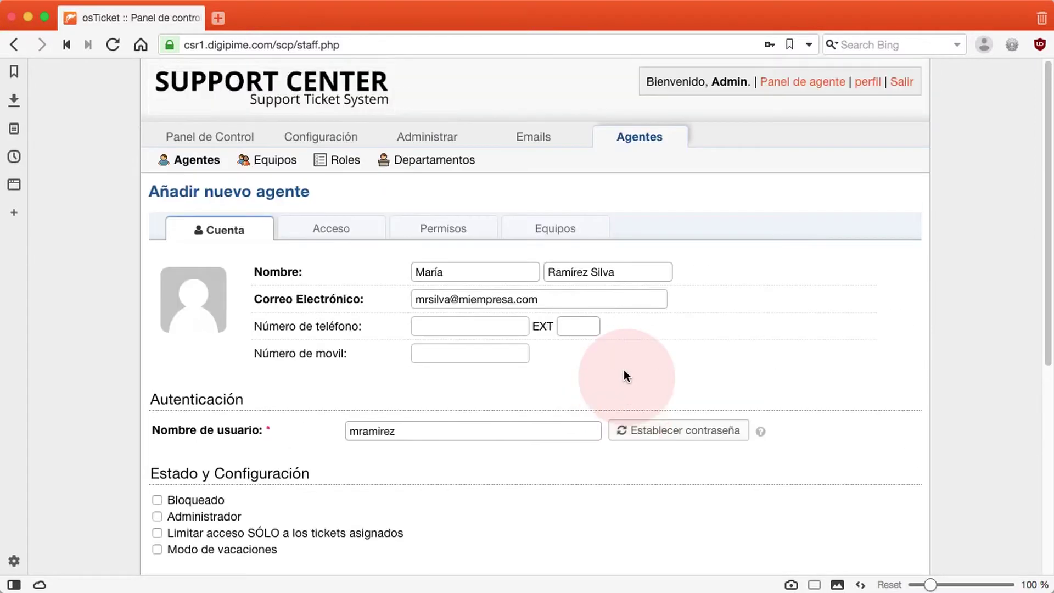
pyautogui.click(337, 231)
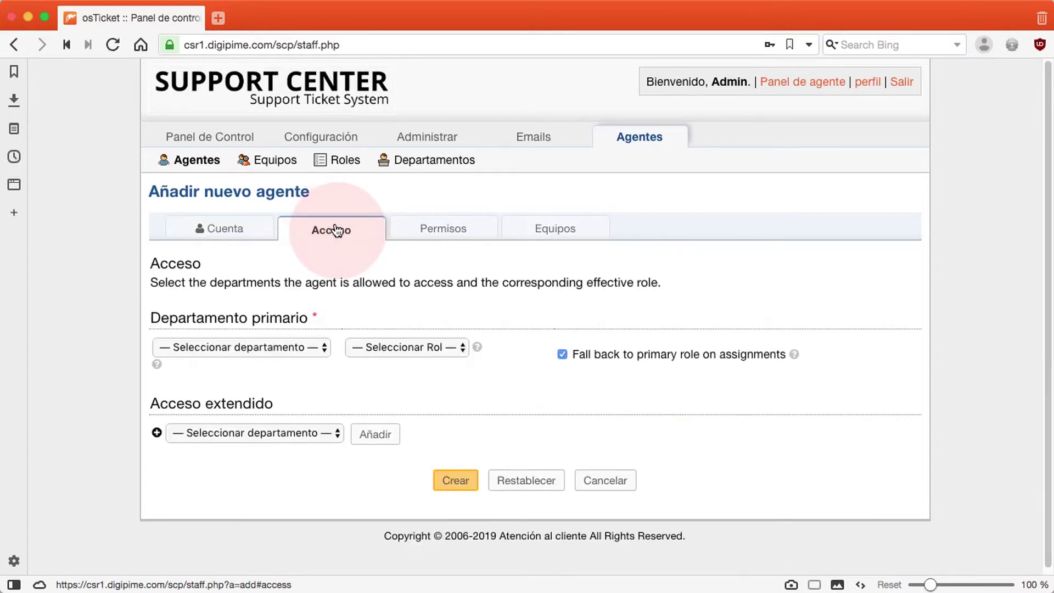
# Set the agent's primary department to Ventas with the Limited Access role.
pyautogui.click(284, 348)
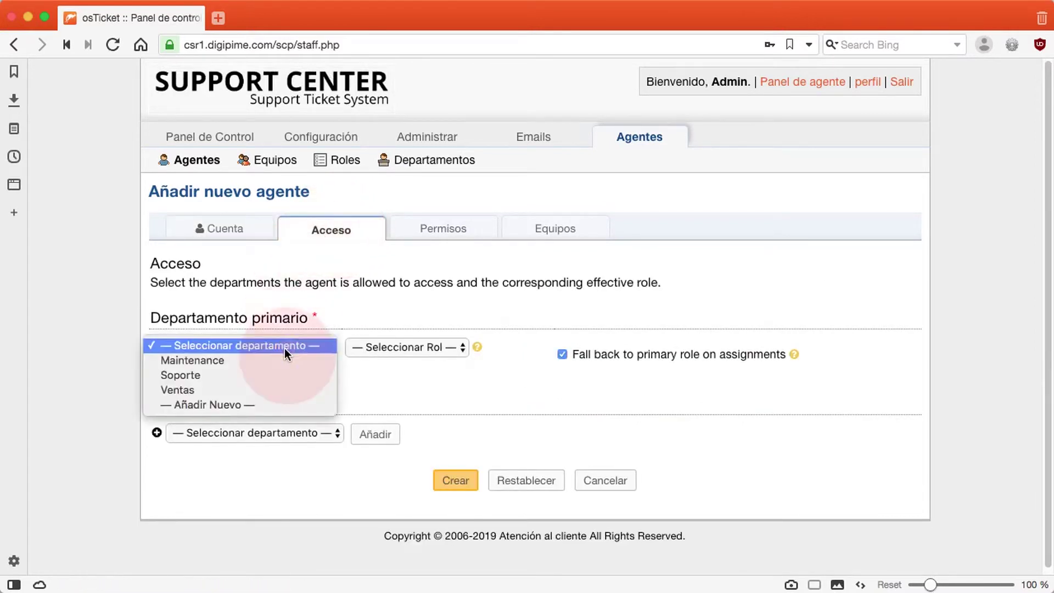
pyautogui.click(271, 391)
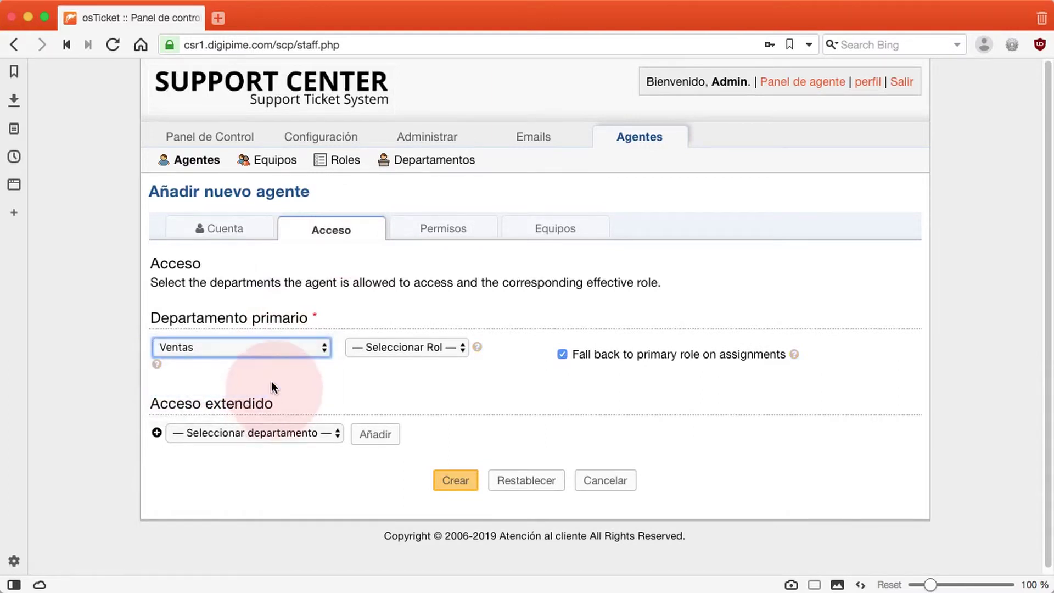
pyautogui.click(411, 348)
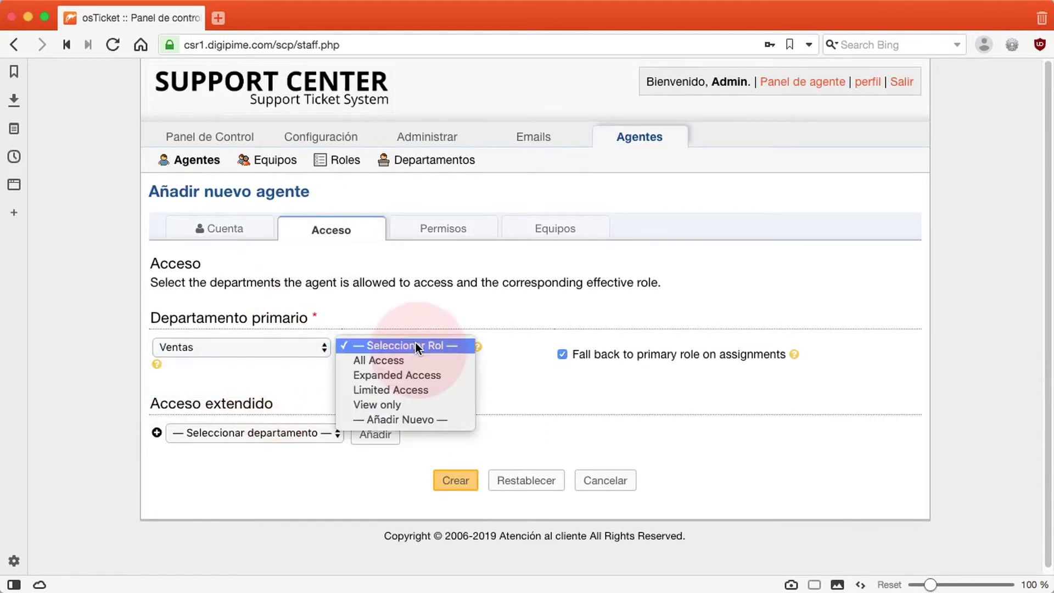
pyautogui.click(418, 388)
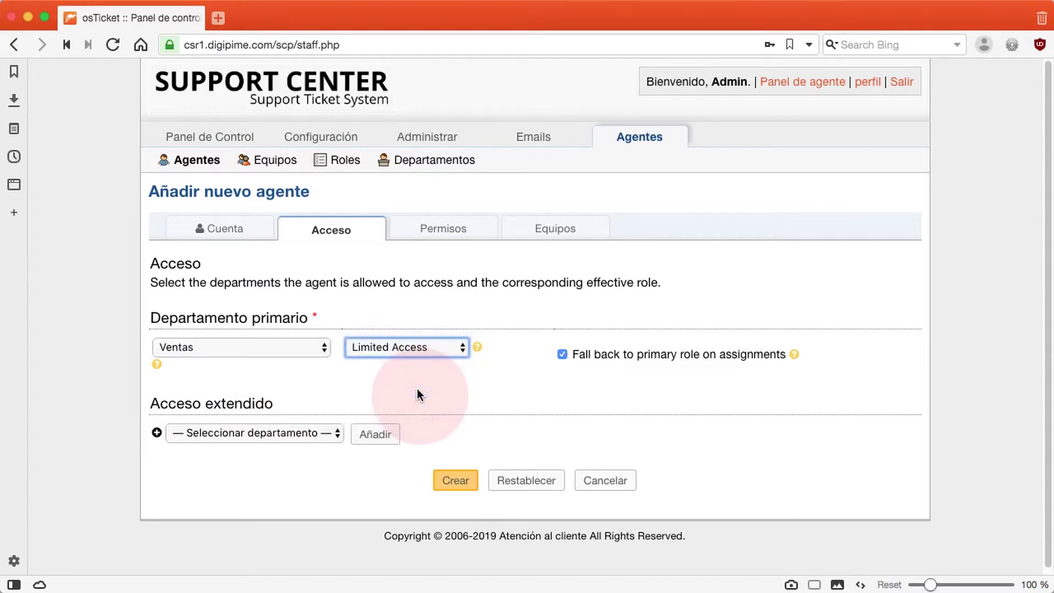
# Remove the Usuarios permissions Eliminar and Administrar cuenta.
pyautogui.click(440, 229)
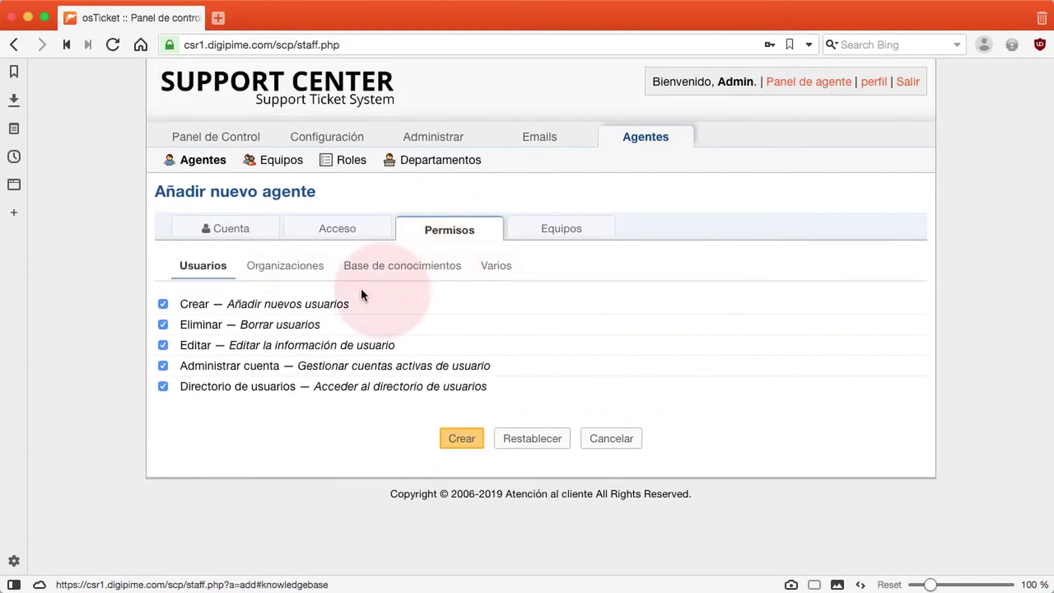
pyautogui.click(164, 324)
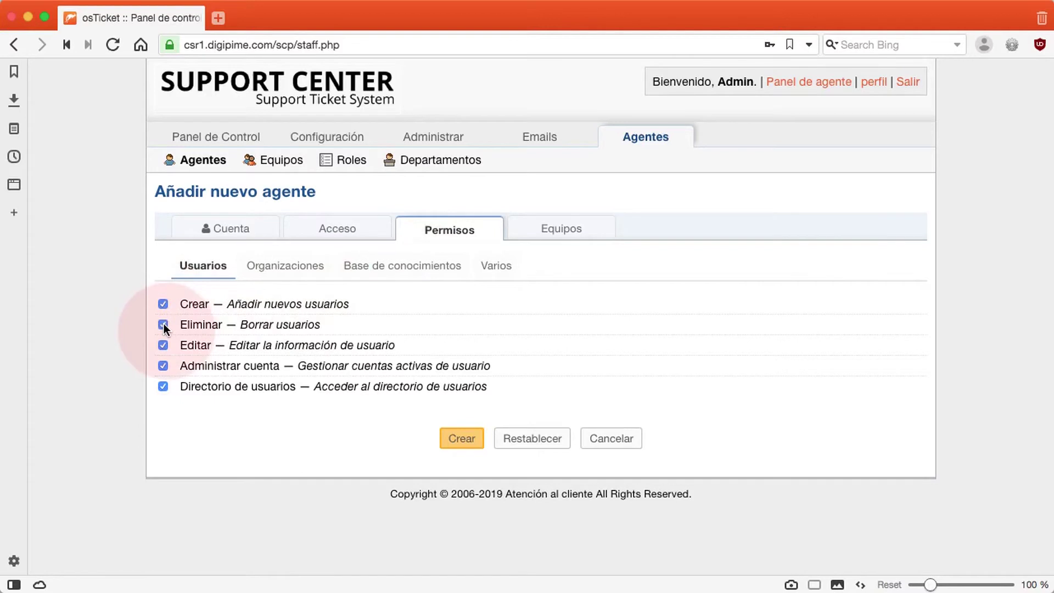
pyautogui.click(164, 324)
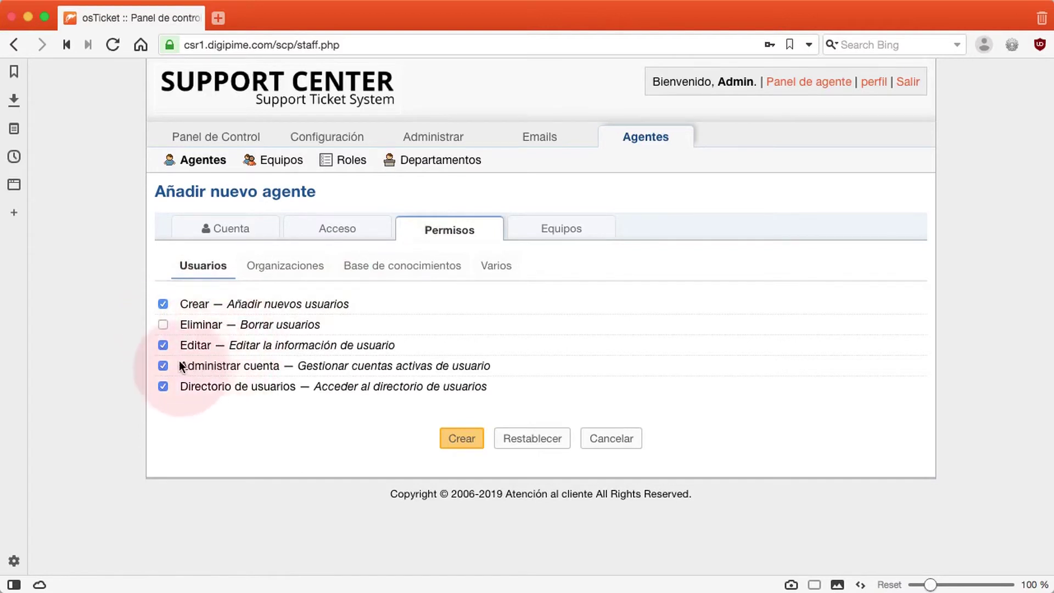
pyautogui.click(163, 366)
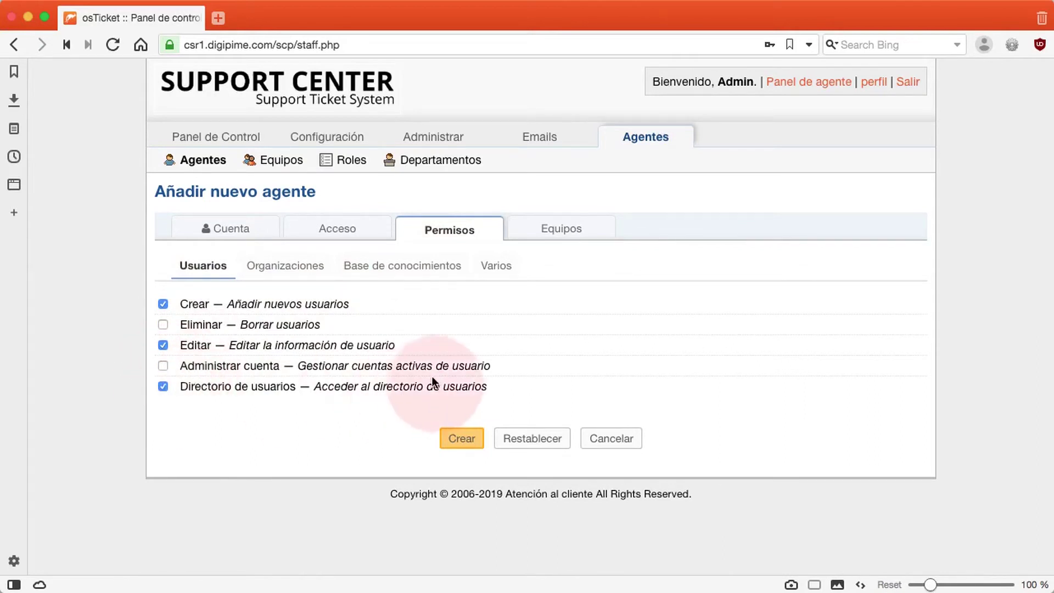
# Remove Organizaciones > Eliminar and grant Varios > Lista de prohibidos.
pyautogui.click(302, 268)
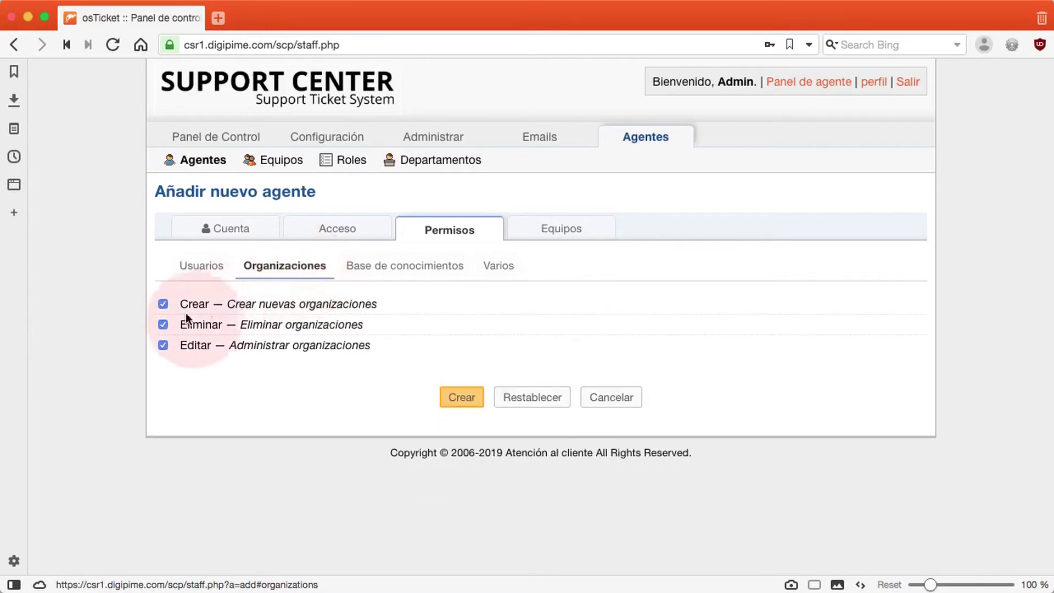
pyautogui.click(163, 324)
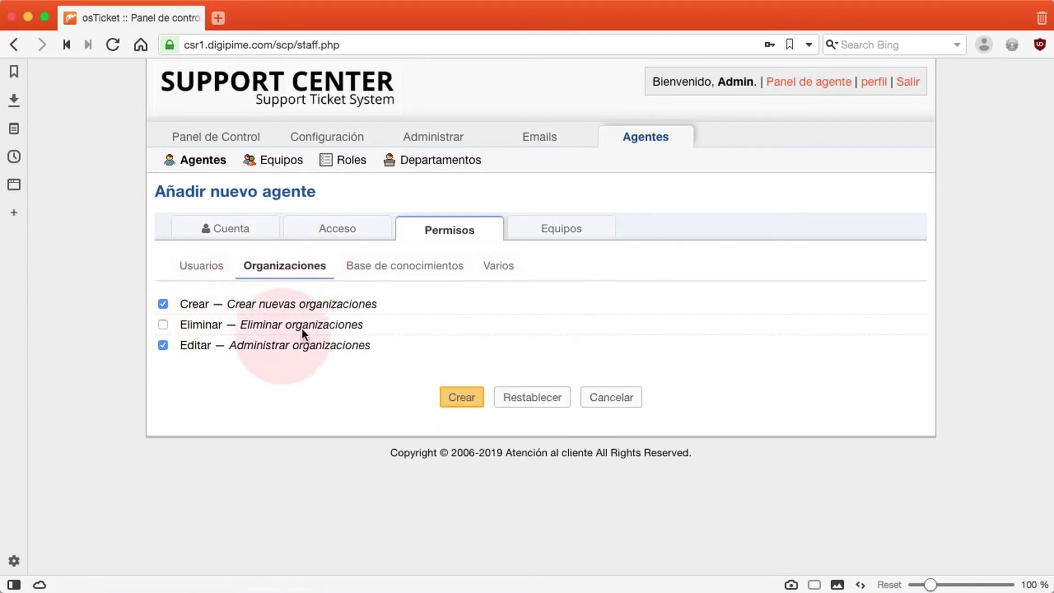
pyautogui.click(431, 270)
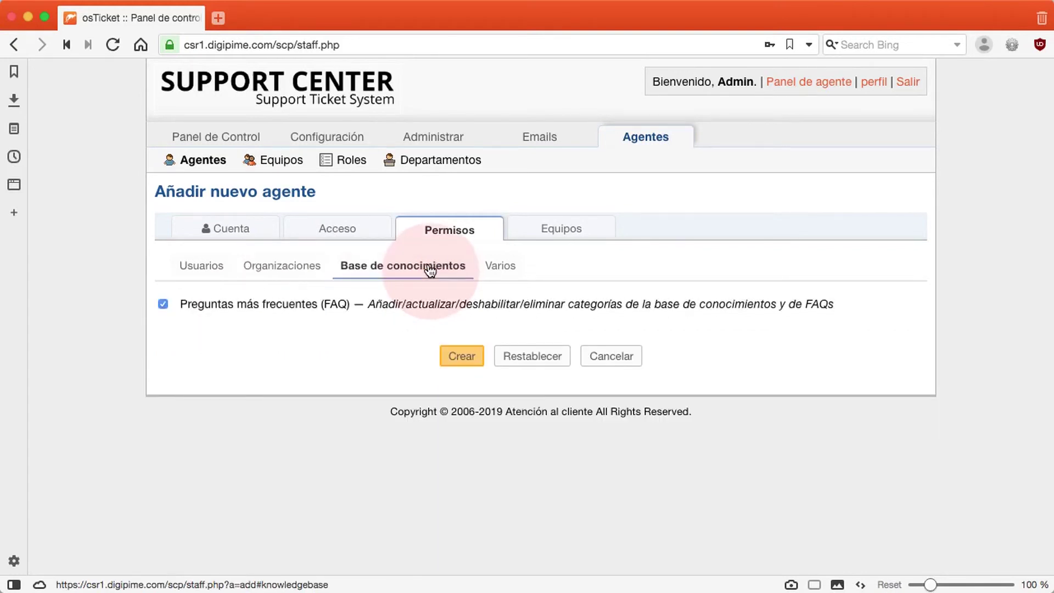
pyautogui.click(498, 272)
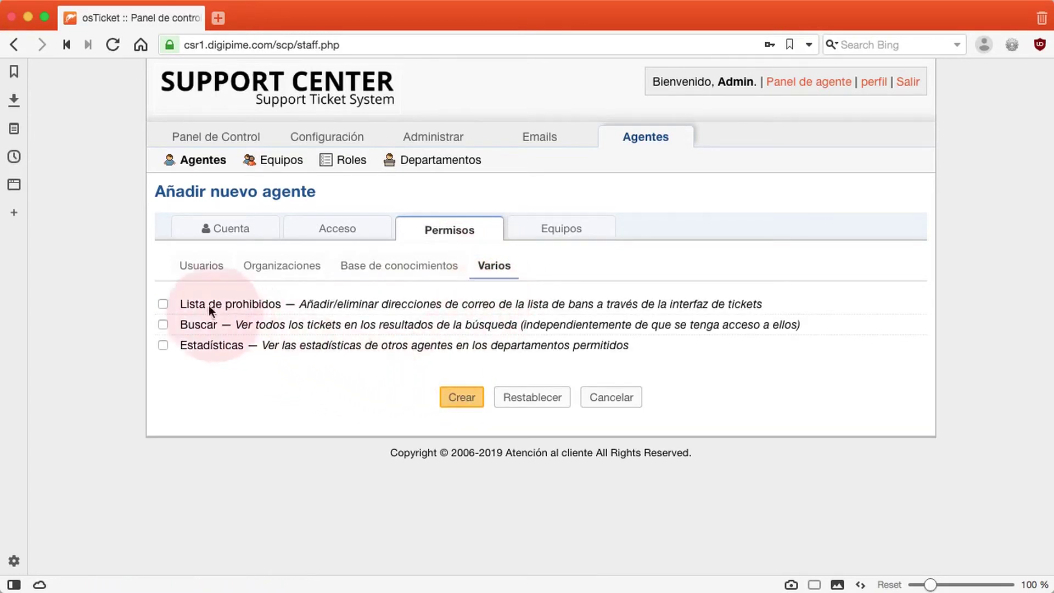
pyautogui.click(163, 304)
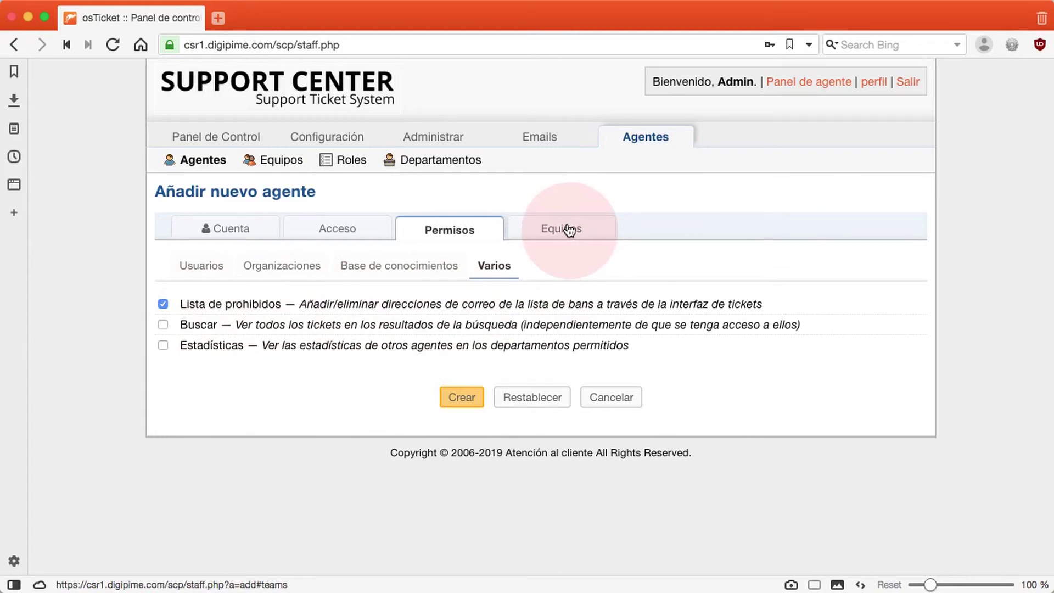
pyautogui.click(551, 235)
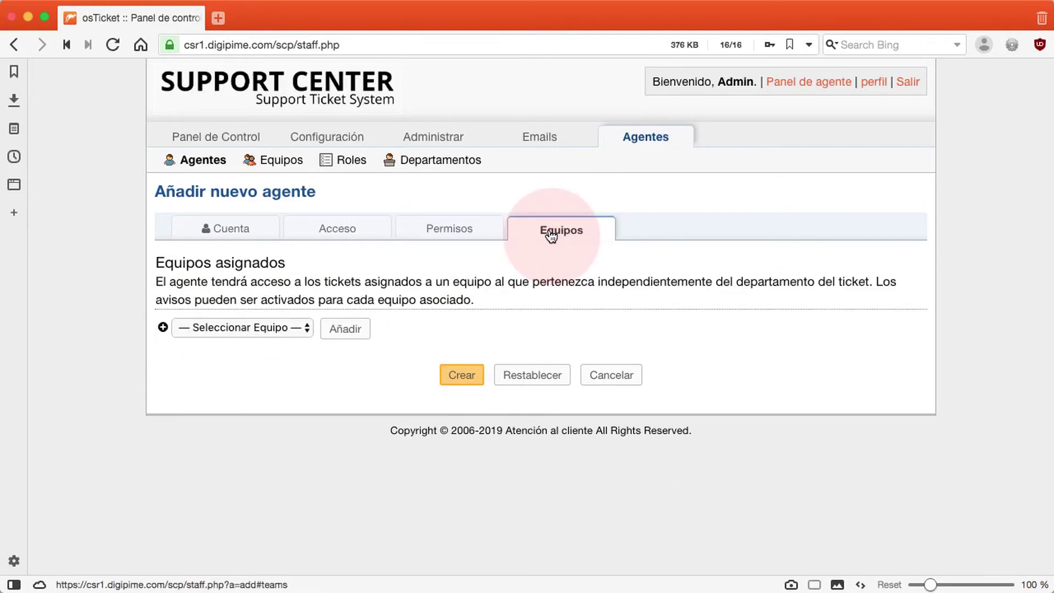
# Leave the agent with no team on Equipos and create her with Crear.
pyautogui.click(269, 328)
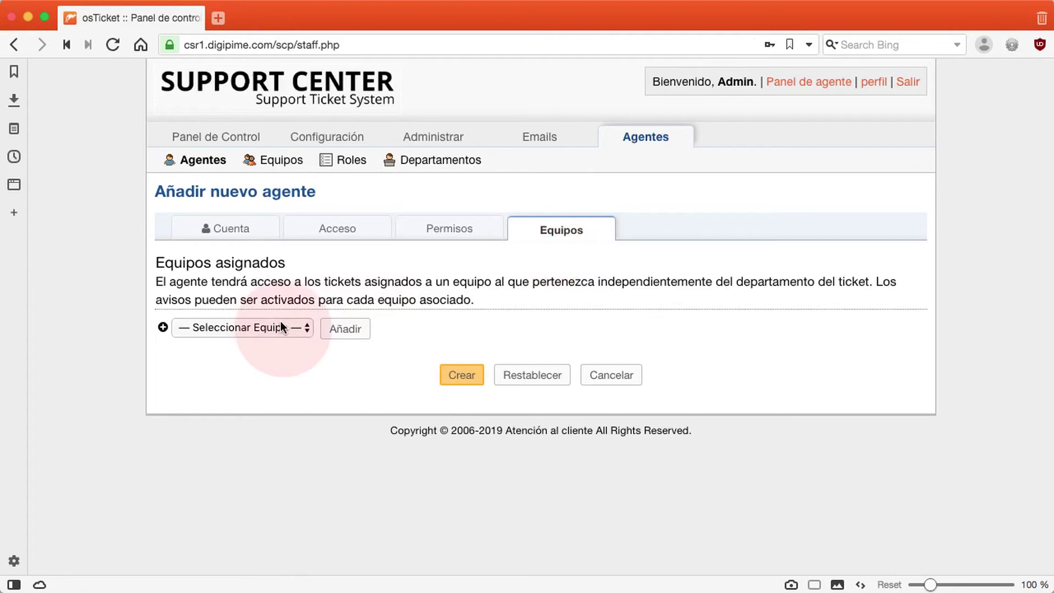
pyautogui.click(460, 376)
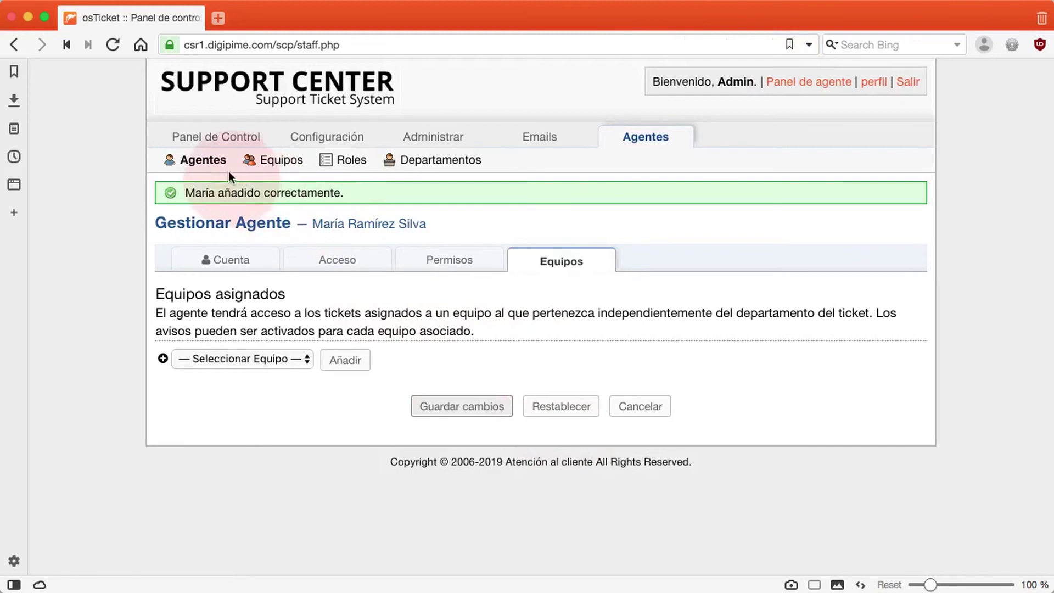
# Check the new agent in the Agentes list, then log out of the staff panel.
pyautogui.click(201, 161)
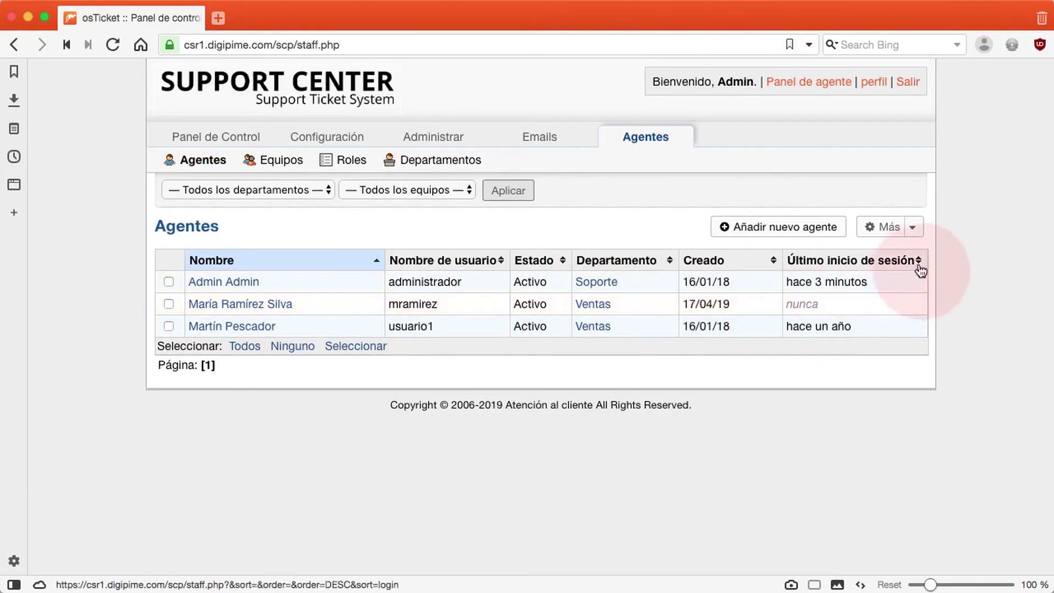
pyautogui.click(916, 229)
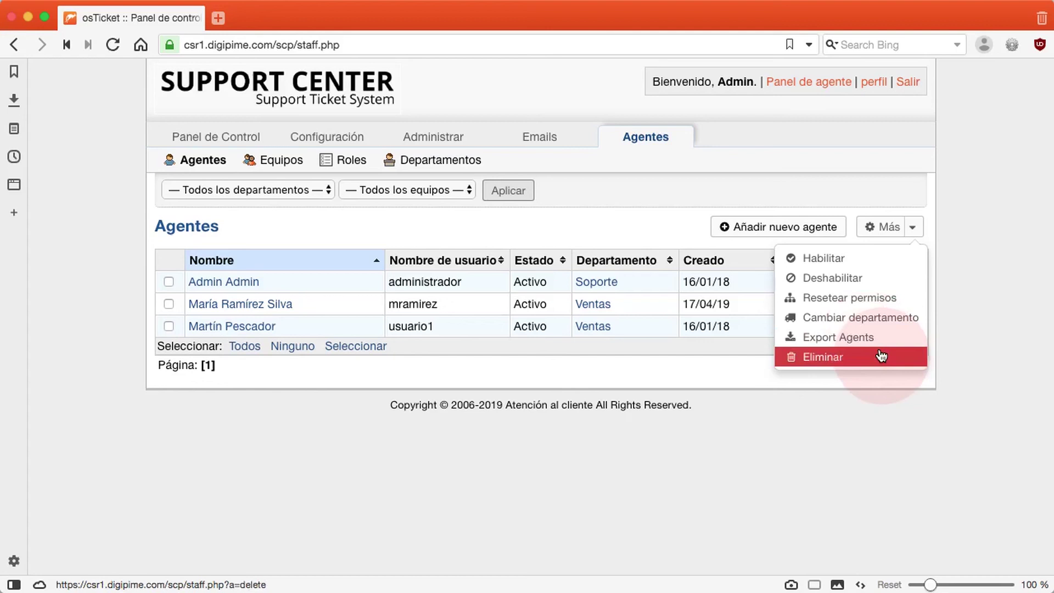
pyautogui.click(978, 329)
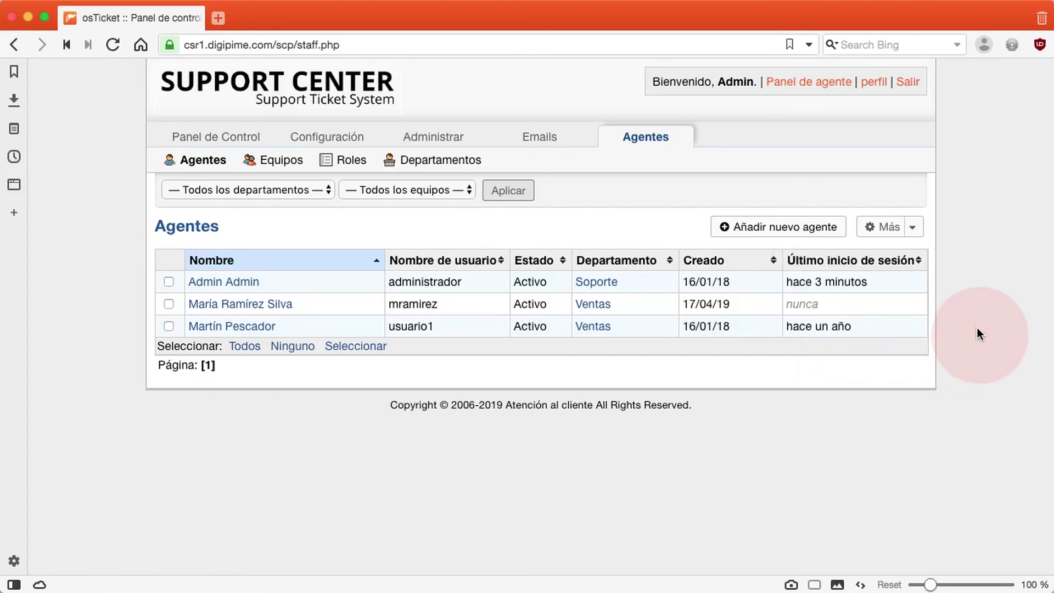
pyautogui.click(900, 83)
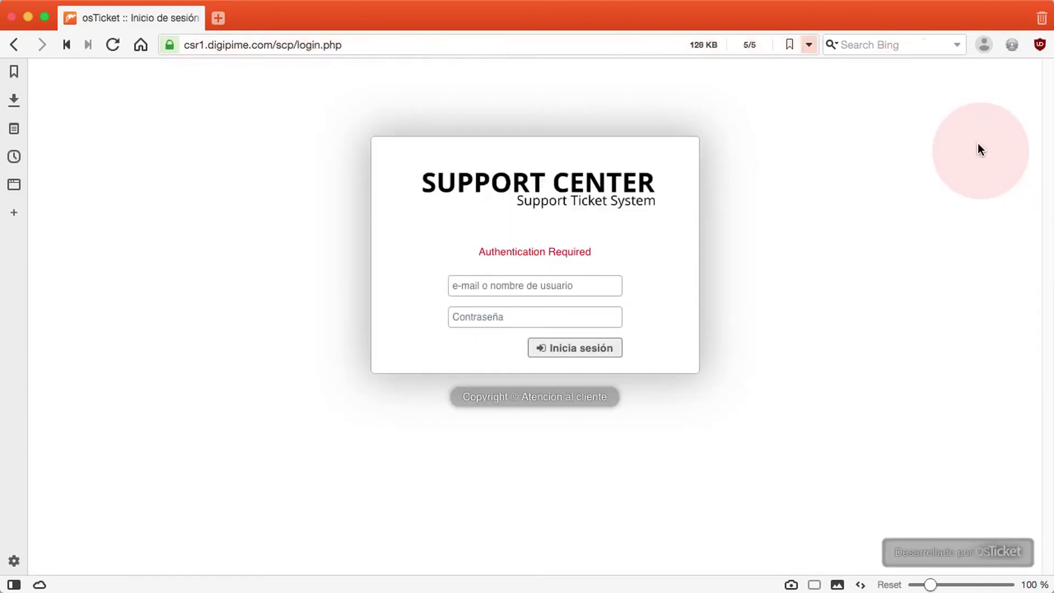